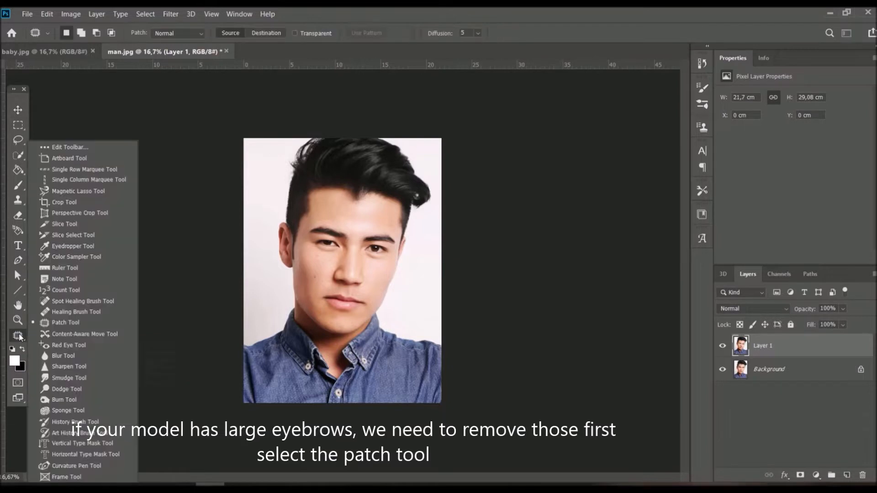
- Remove both of the man's eyebrows on Layer 1 with the Patch tool, replacing them with clear nearby skin, and clear the selections
click(74, 322)
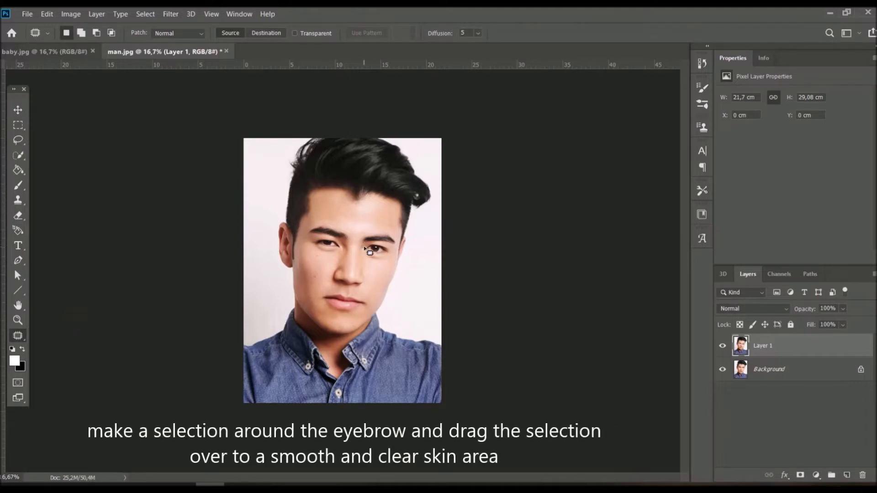
mouse_move(364, 247)
mouse_down()
mouse_move(397, 240)
mouse_move(366, 234)
mouse_move(362, 248)
mouse_move(370, 224)
mouse_up()
key(ctrl+d)
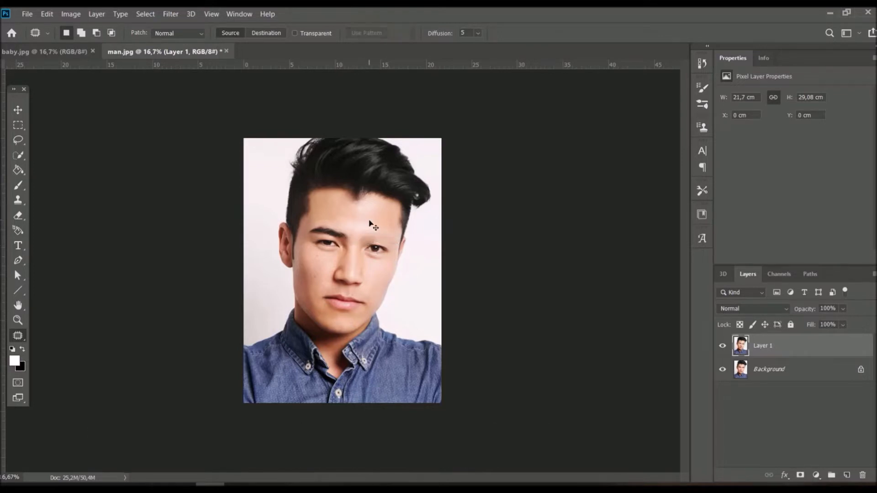
drag(398, 239, 399, 247)
key(ctrl+d)
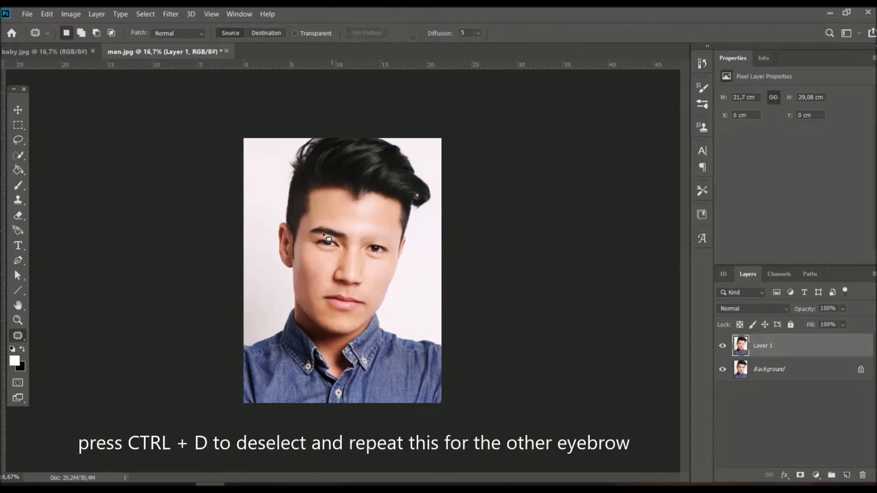
mouse_move(309, 238)
mouse_down()
mouse_move(352, 249)
mouse_move(333, 224)
mouse_move(309, 229)
mouse_move(310, 237)
mouse_move(330, 227)
mouse_move(334, 214)
mouse_up()
key(ctrl+d)
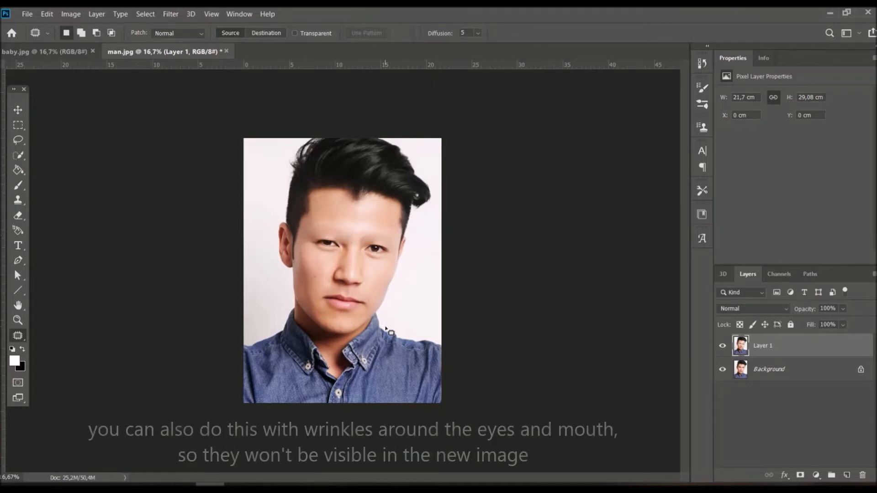
- Patch the creases on both sides of the man's nose and mouth with smooth cheek skin and deselect
mouse_move(328, 281)
mouse_down()
mouse_move(317, 296)
mouse_move(330, 293)
mouse_move(327, 280)
mouse_move(312, 290)
mouse_move(319, 268)
mouse_up()
key(ctrl+d)
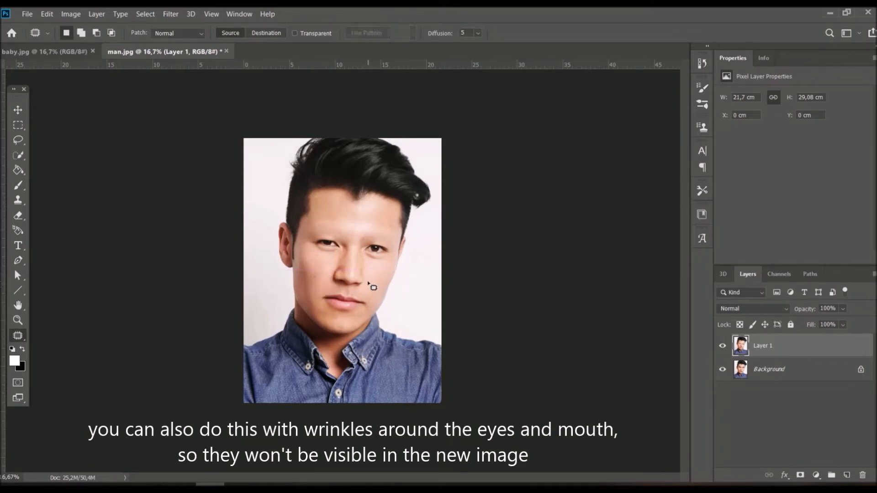
mouse_move(370, 276)
mouse_down()
mouse_move(366, 302)
mouse_move(369, 274)
mouse_move(378, 290)
mouse_up()
key(ctrl+d)
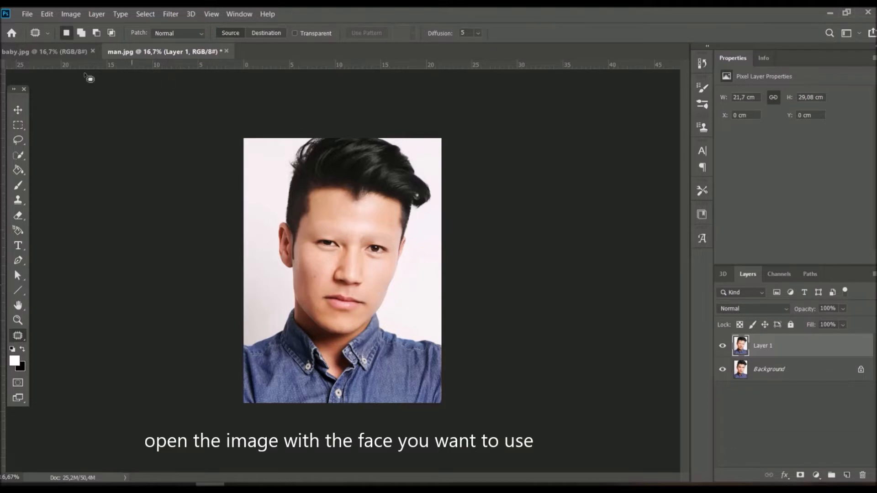
- Draw a Lasso selection around the baby's eyes, nose and mouth in baby.jpg
click(63, 48)
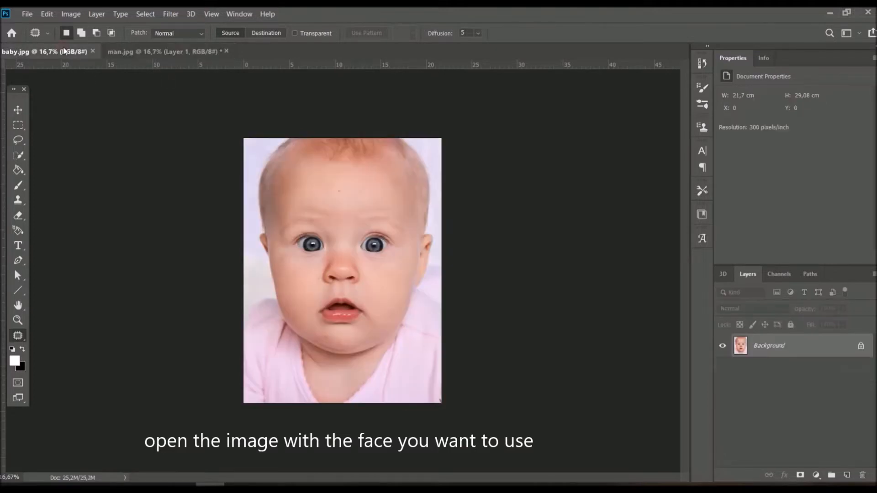
click(18, 140)
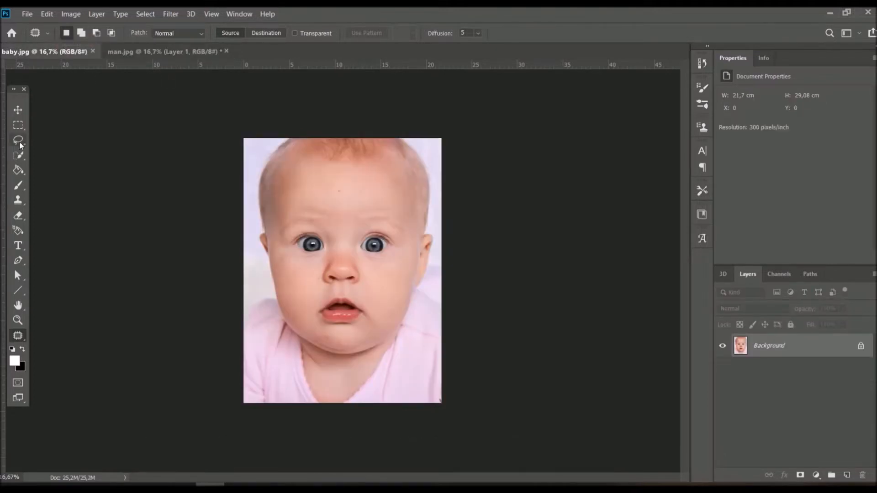
mouse_move(343, 207)
mouse_down()
mouse_move(400, 209)
mouse_move(409, 246)
mouse_move(394, 267)
mouse_move(366, 279)
mouse_move(376, 302)
mouse_up()
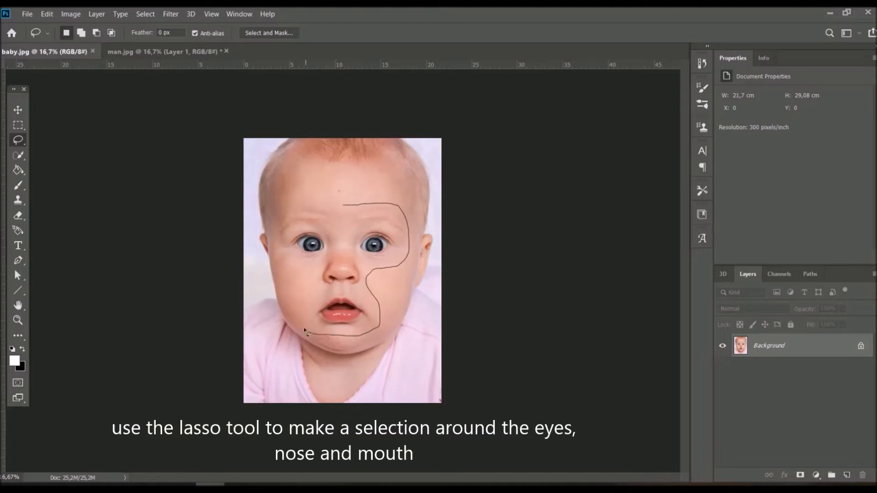
mouse_move(309, 302)
mouse_down()
mouse_move(312, 268)
mouse_move(281, 259)
mouse_move(273, 228)
mouse_move(296, 198)
mouse_move(352, 207)
mouse_up()
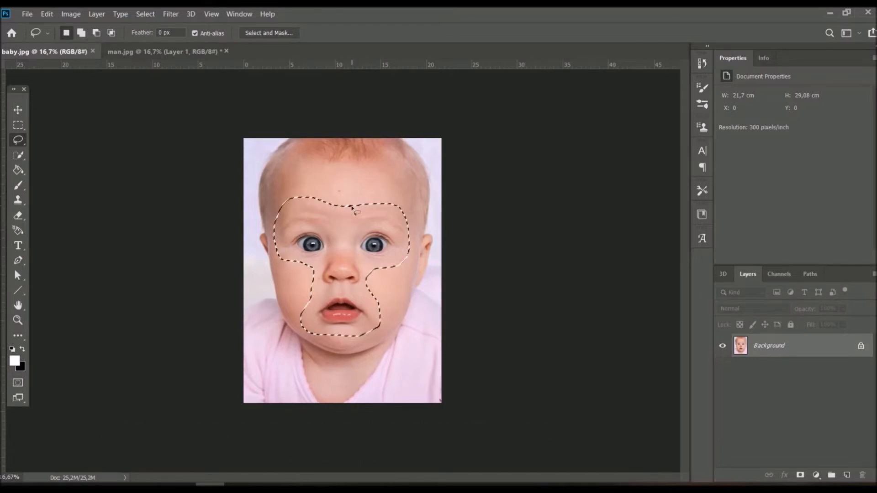
- Move the selected baby face into man.jpg over the man's face, scale it to about 11.5 by 12 cm and tilt it about 5.8°
key(v)
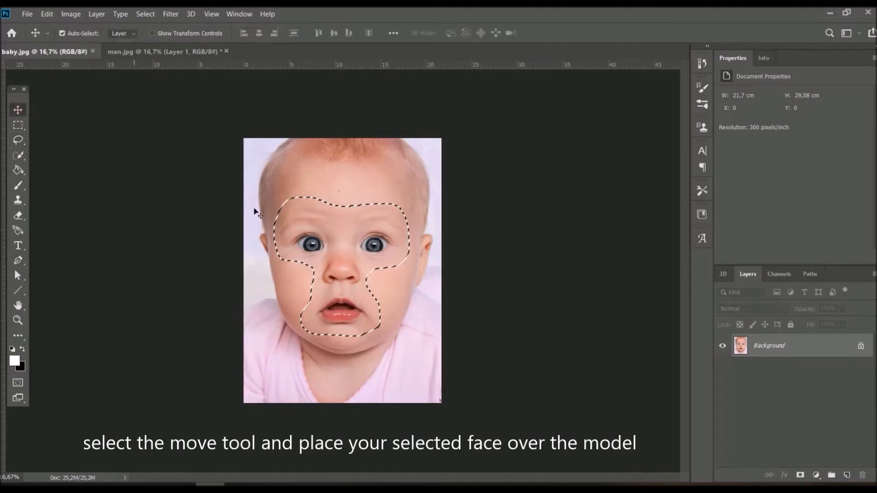
drag(338, 245, 350, 261)
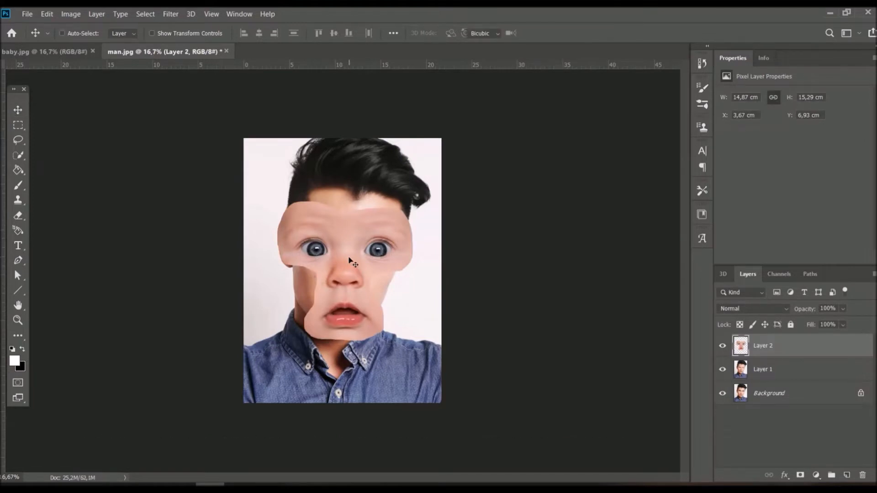
key(ctrl+t)
drag(414, 340, 399, 348)
drag(354, 206, 353, 217)
mouse_move(339, 269)
mouse_down()
mouse_move(343, 289)
mouse_move(344, 281)
mouse_up()
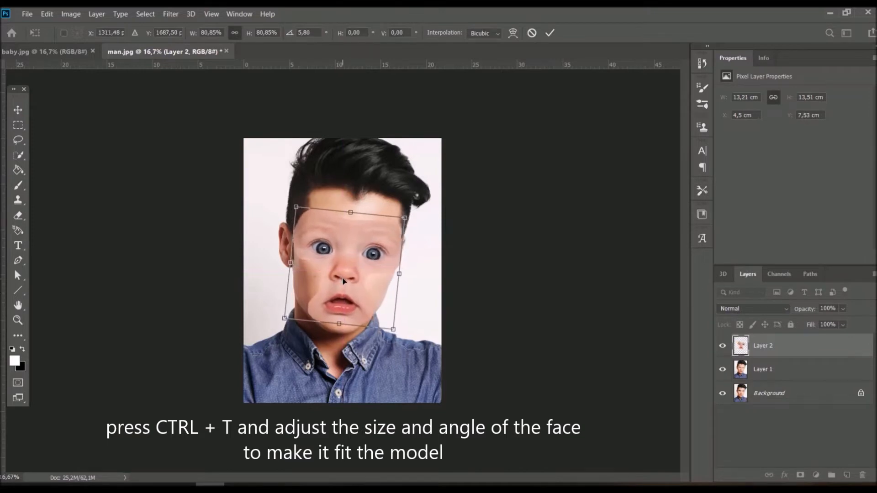
drag(351, 213, 350, 218)
click(551, 34)
- Erase the edges of the baby face on Layer 2 that extend past the man's face, using an 80-pixel eraser
key(e)
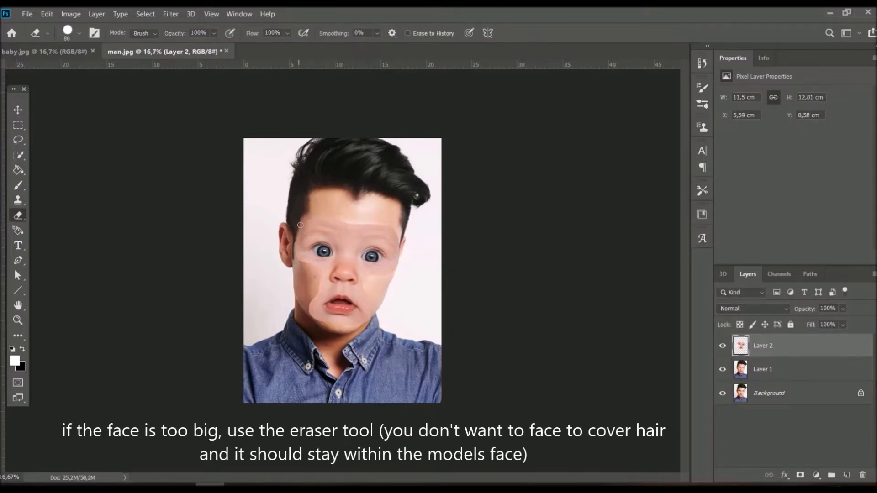
drag(404, 235, 372, 317)
mouse_move(307, 303)
mouse_down()
mouse_move(323, 323)
mouse_move(309, 300)
mouse_up()
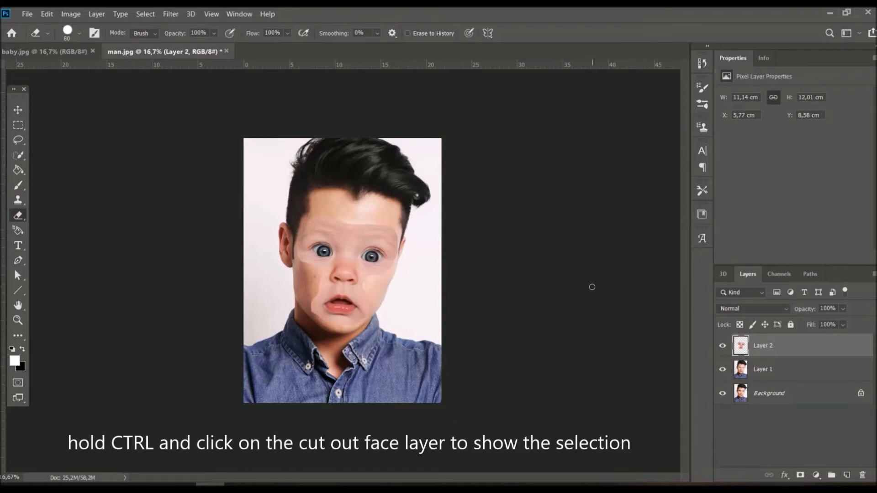
- Load the outline of the cut-out face on Layer 2 as a selection and contract it by 15 pixels
ctrl+click(740, 344)
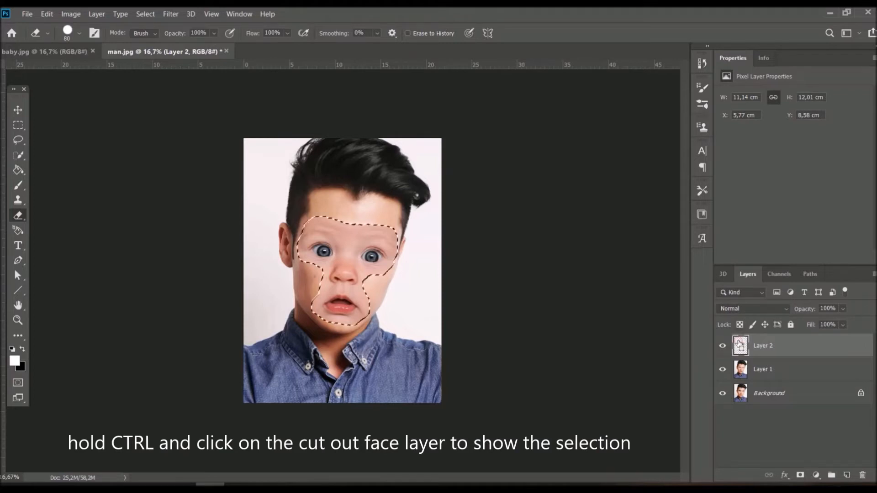
click(146, 14)
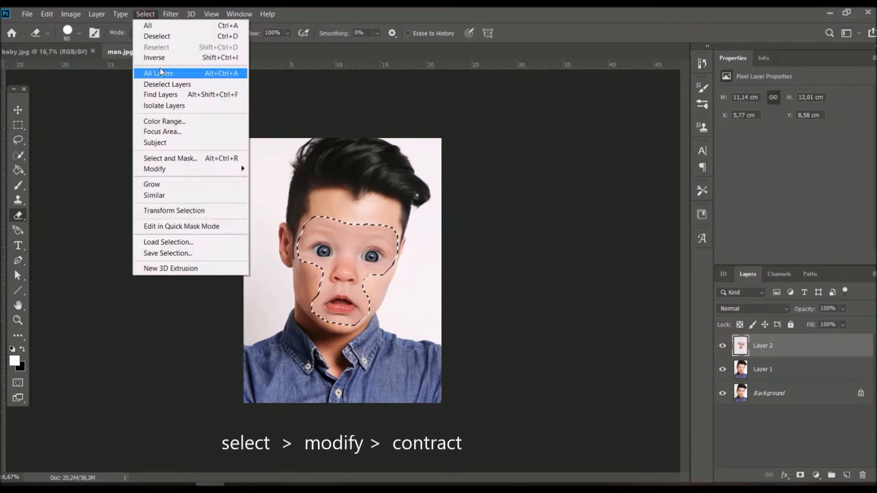
mouse_move(179, 173)
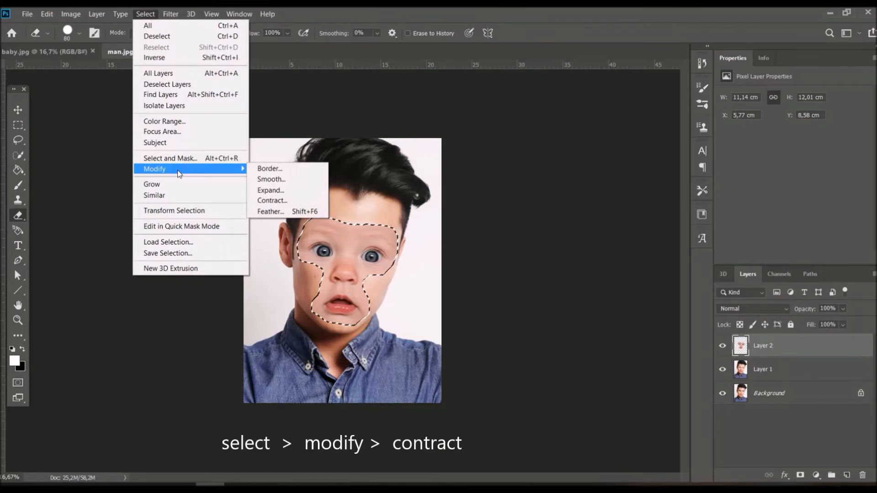
click(281, 199)
click(432, 159)
key(BackSpace)
text(5)
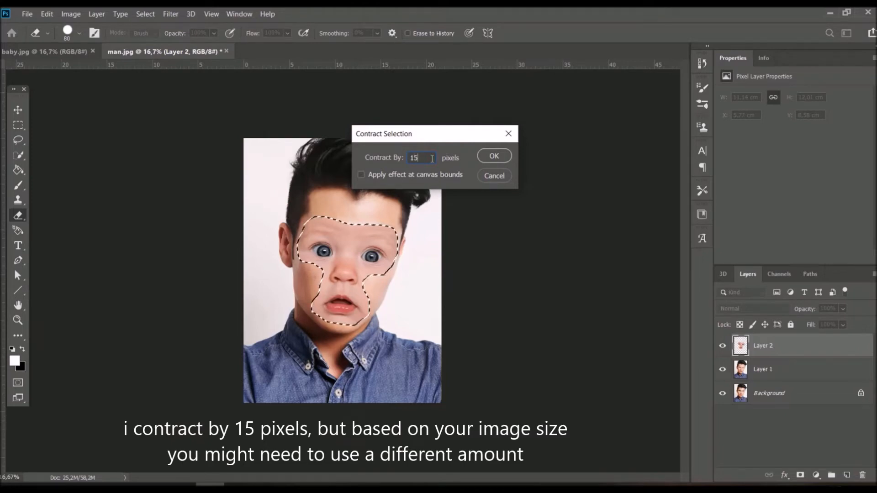
click(492, 157)
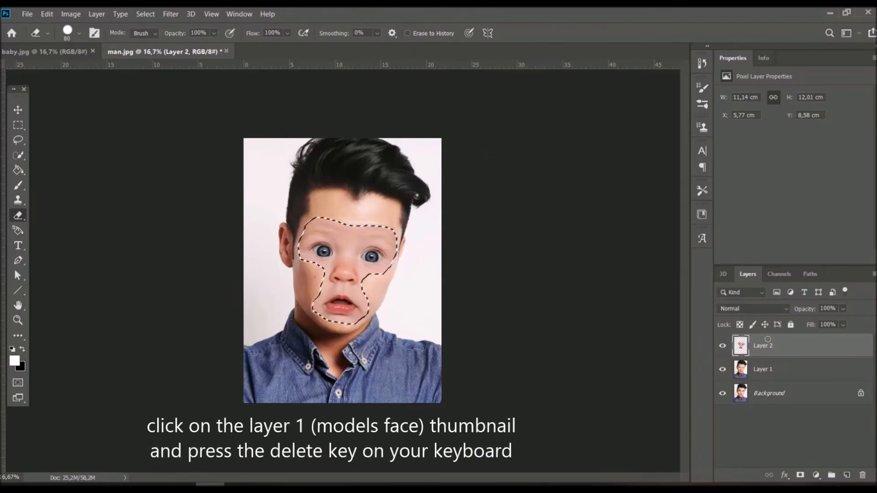
- Delete the selected face area from Layer 1 and clear the selection
click(741, 371)
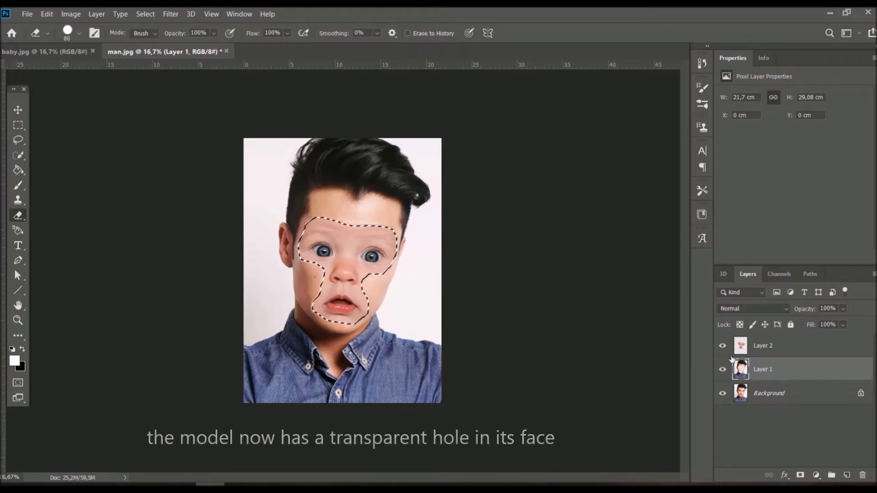
click(722, 395)
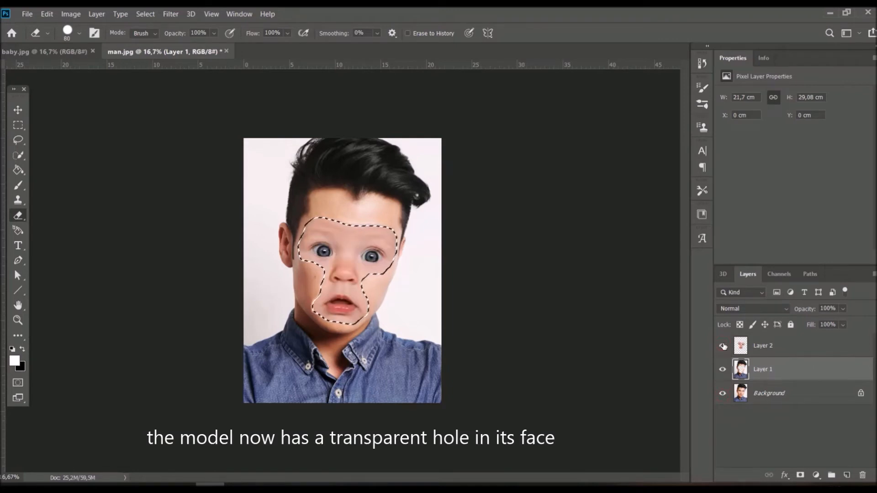
key(ctrl+d)
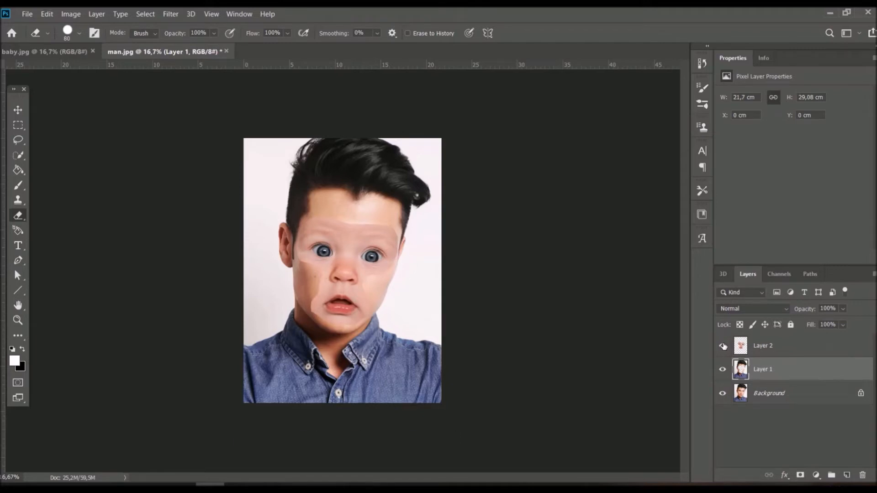
- Auto-blend Layer 1 and Layer 2 using Stack Images with seamless tones and colors and content-aware fill of transparent areas
ctrl+click(801, 350)
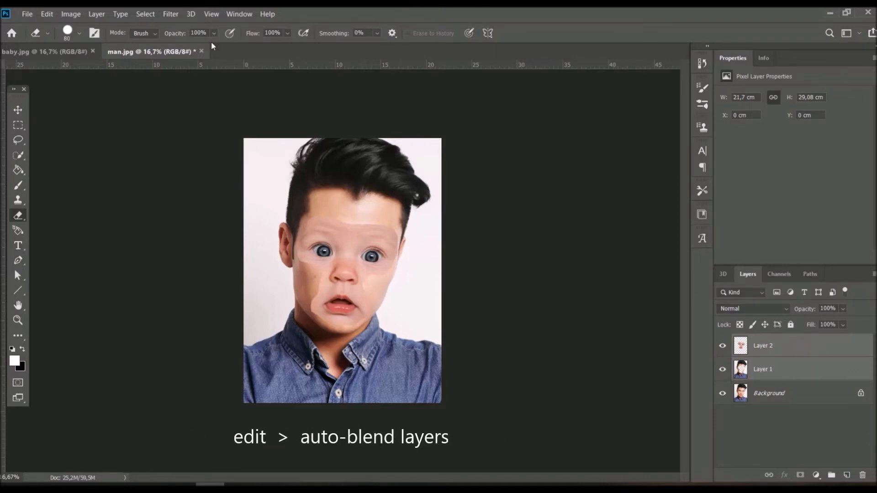
click(46, 14)
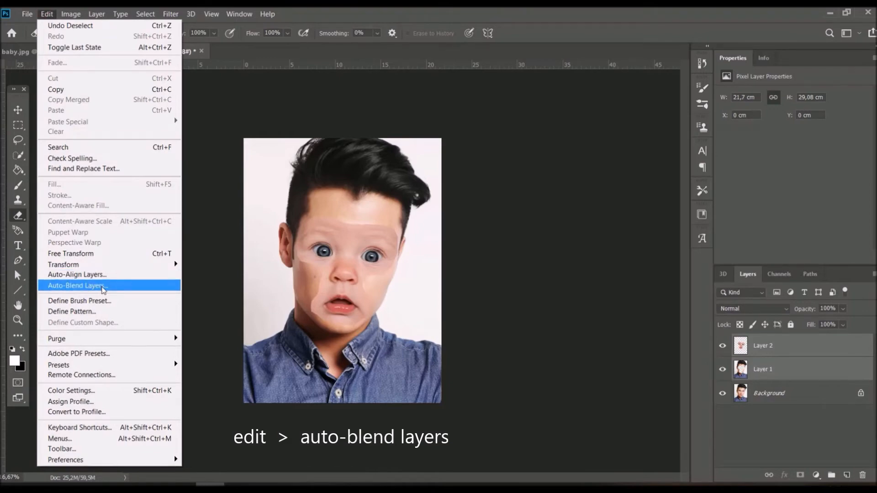
click(102, 288)
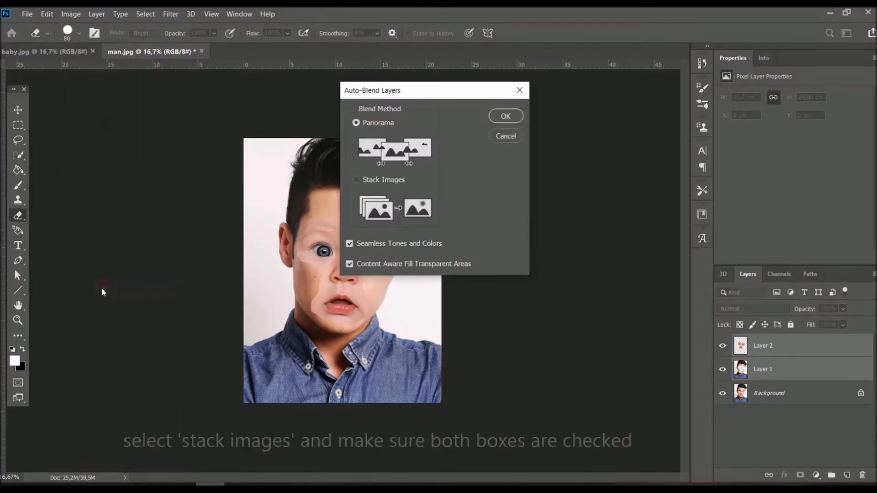
click(399, 184)
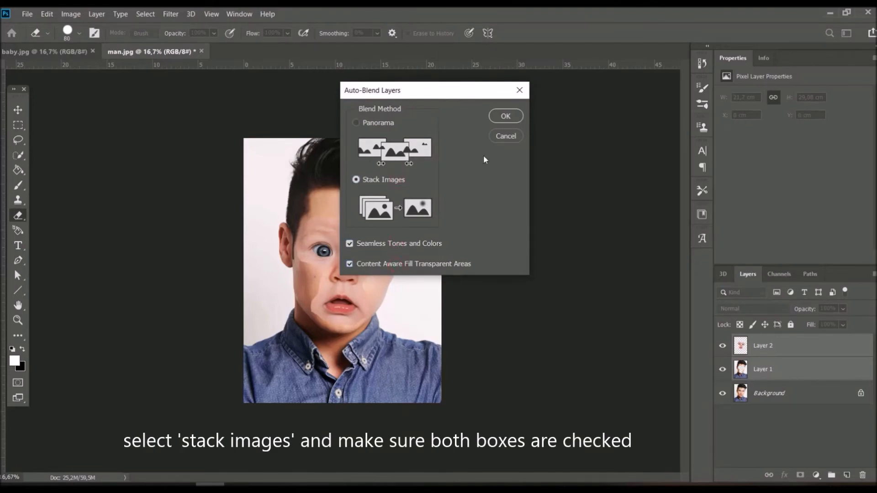
click(505, 116)
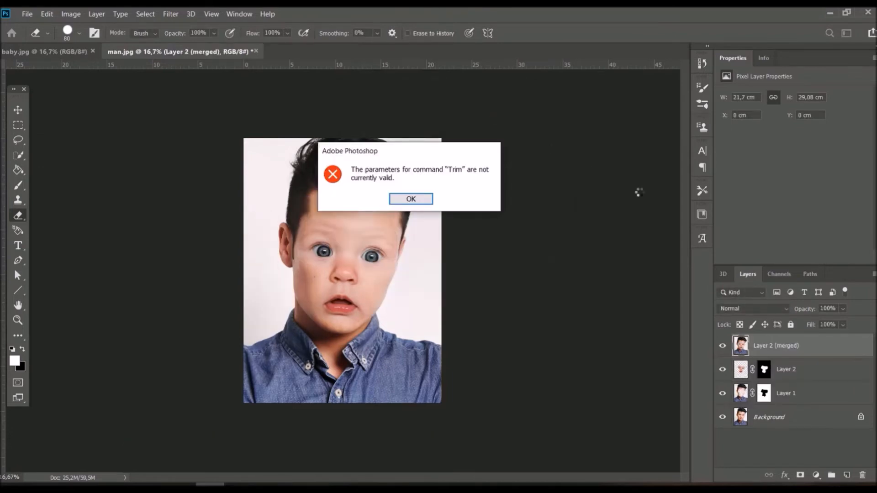
key(Return)
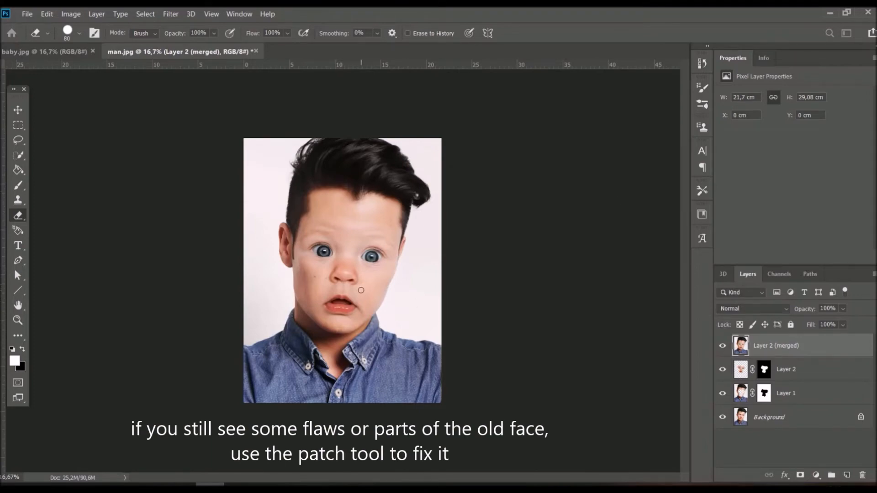
- Patch the flaw on the cheek beside the nose on the merged layer with clear skin and deselect
key(j)
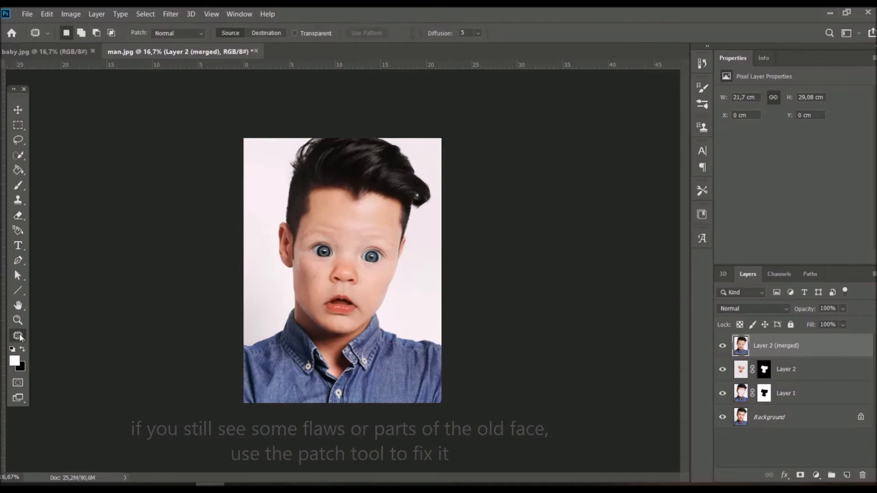
key(ctrl+plus)
key(ctrl+plus)
key(ctrl+plus)
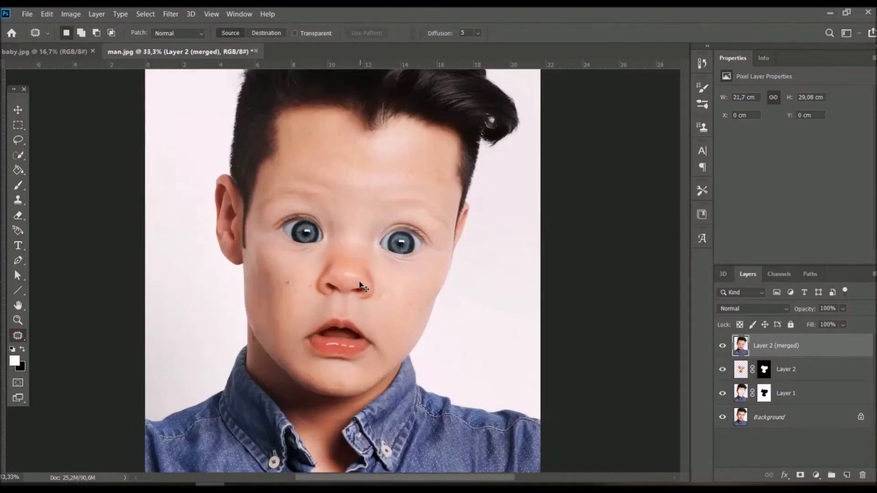
mouse_move(415, 297)
mouse_down()
mouse_move(395, 306)
mouse_move(412, 309)
mouse_move(414, 298)
mouse_move(421, 314)
mouse_up()
key(ctrl+d)
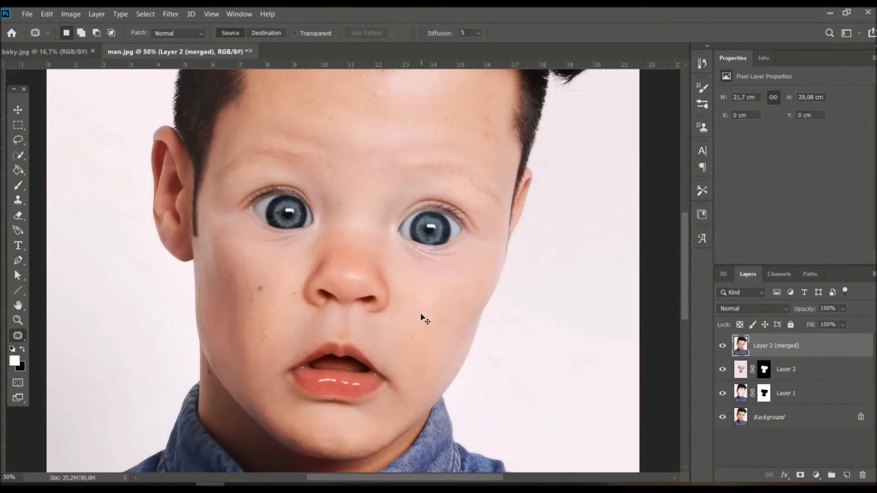
key(ctrl+minus)
key(ctrl+minus)
key(ctrl+minus)
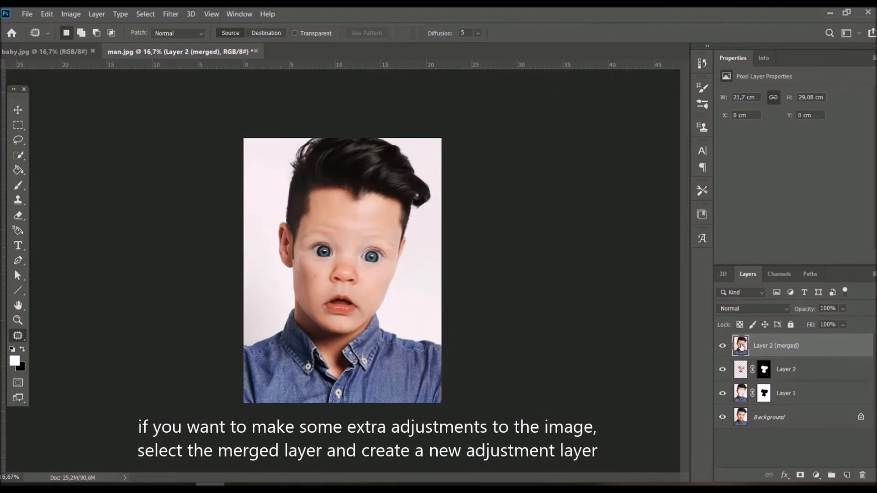
- Add a Brightness/Contrast adjustment layer above the merged layer
click(817, 475)
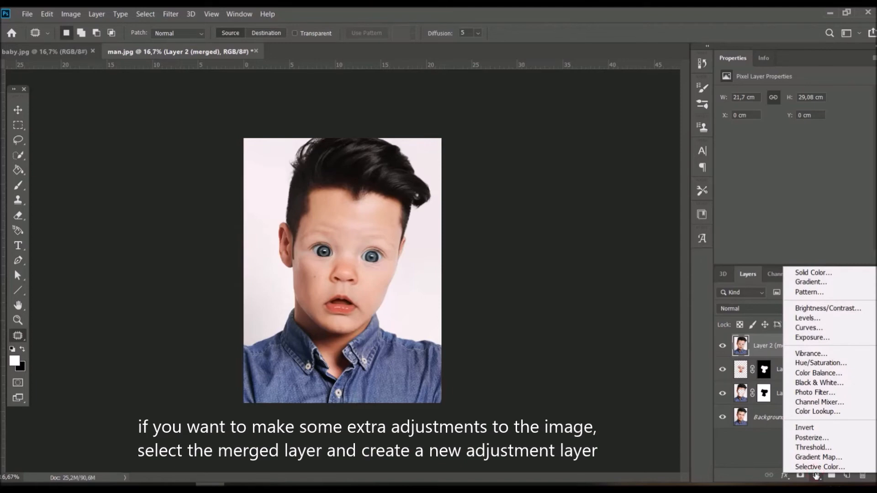
click(837, 308)
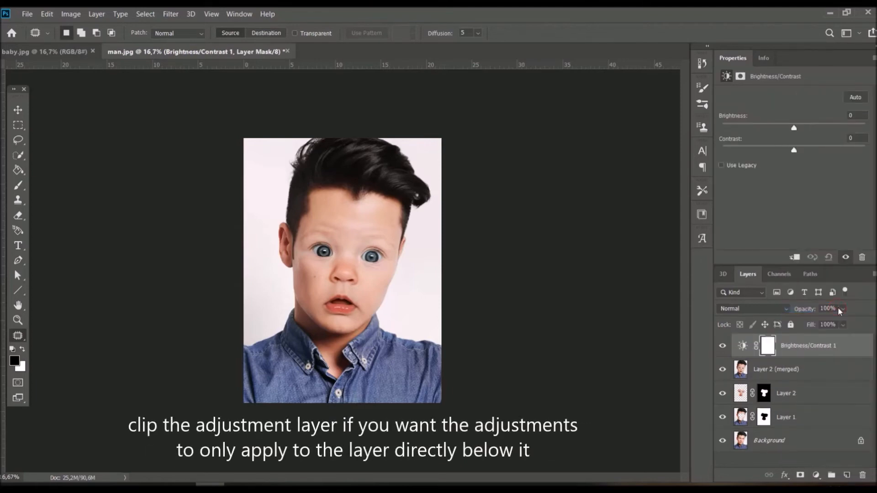
- Clip the Brightness/Contrast adjustment to the merged layer and set brightness to -8 and contrast to -9
click(795, 259)
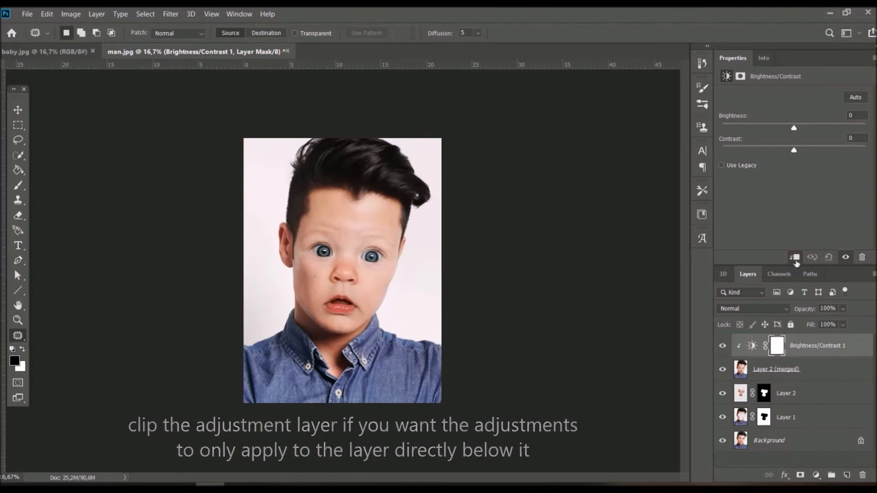
drag(793, 129, 782, 155)
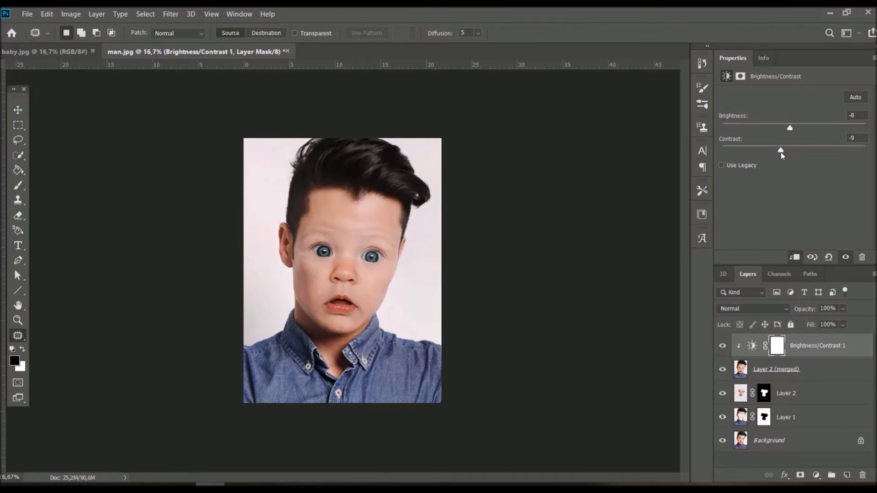
- Add a Levels adjustment clipped to the merged layer, with input levels of 21 for shadows, 1,11 for midtones and 245 for highlights
click(815, 476)
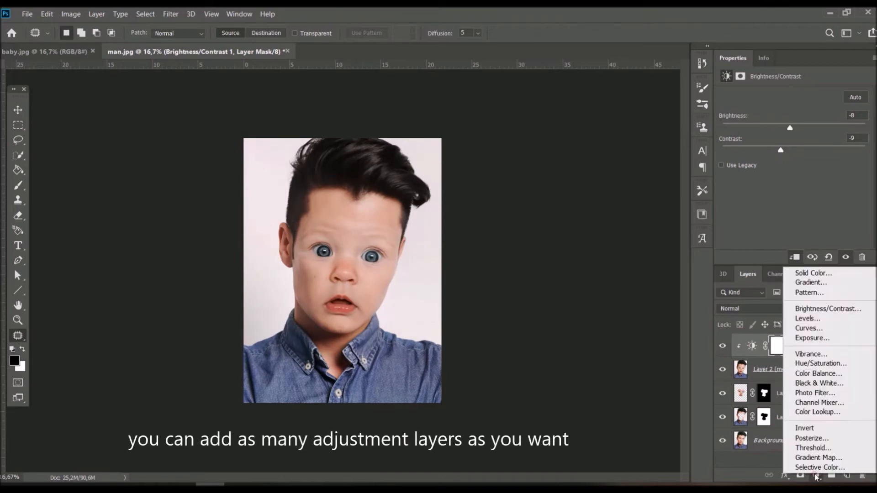
click(832, 324)
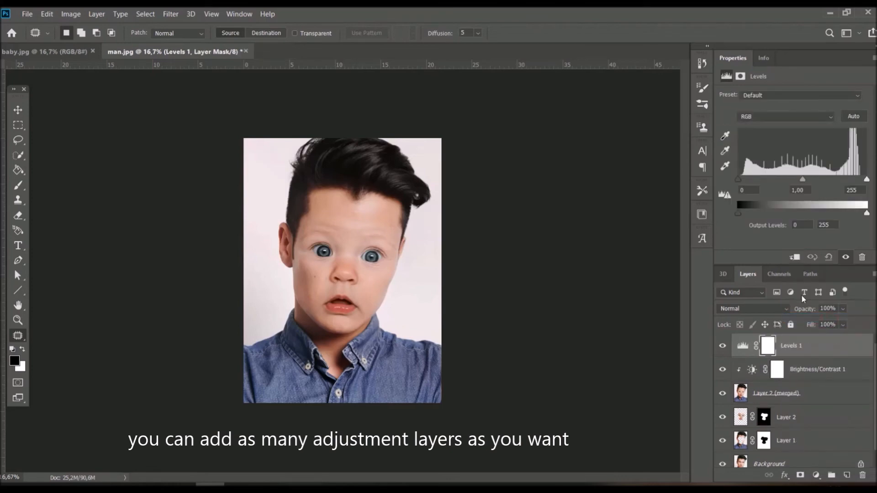
click(794, 258)
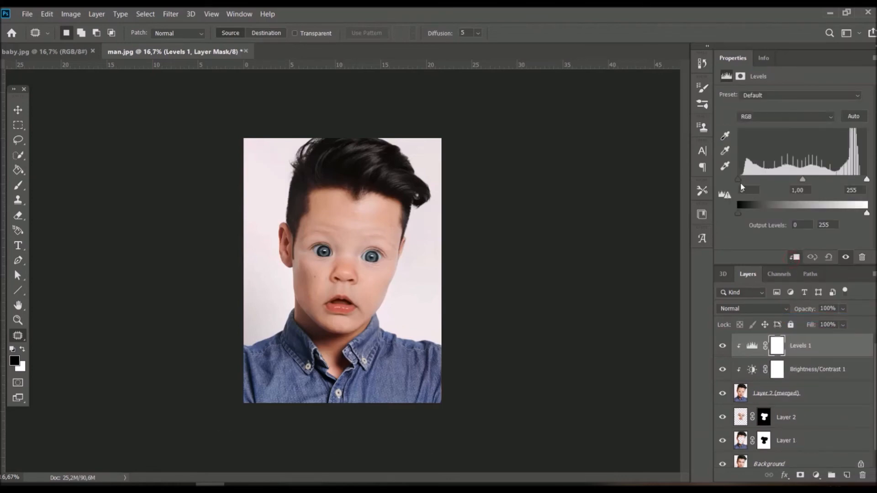
drag(740, 180, 748, 179)
drag(803, 179, 800, 180)
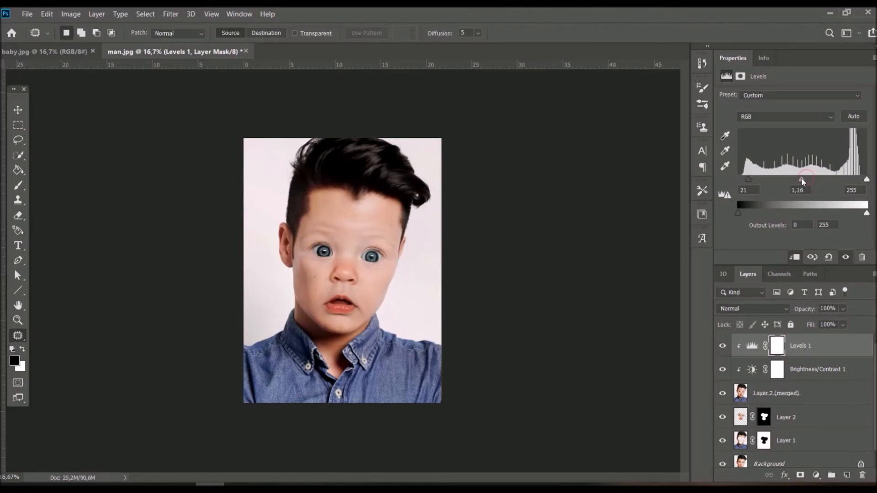
drag(866, 179, 862, 182)
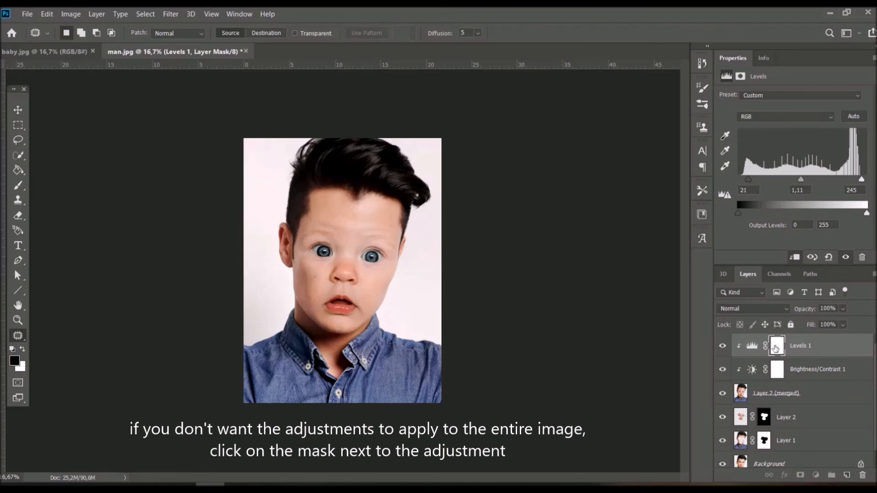
- Paint the background around the person black on the Levels mask with a size 400 brush at 100% opacity
click(775, 347)
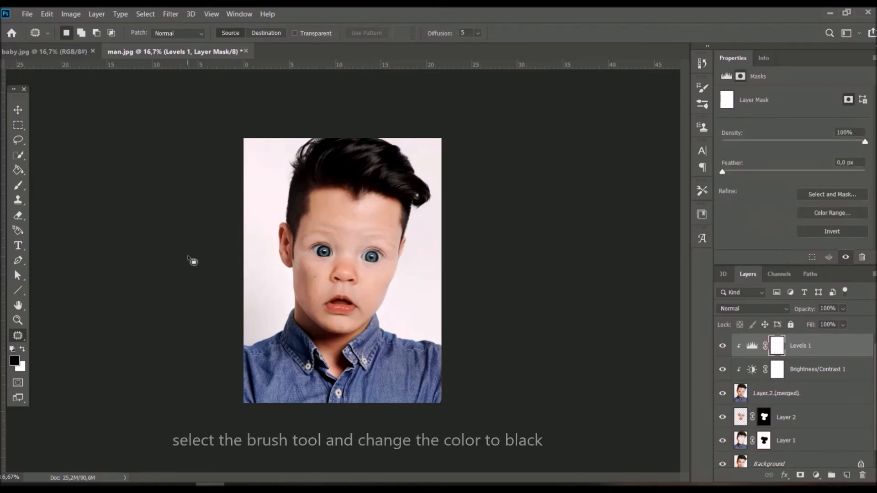
click(18, 187)
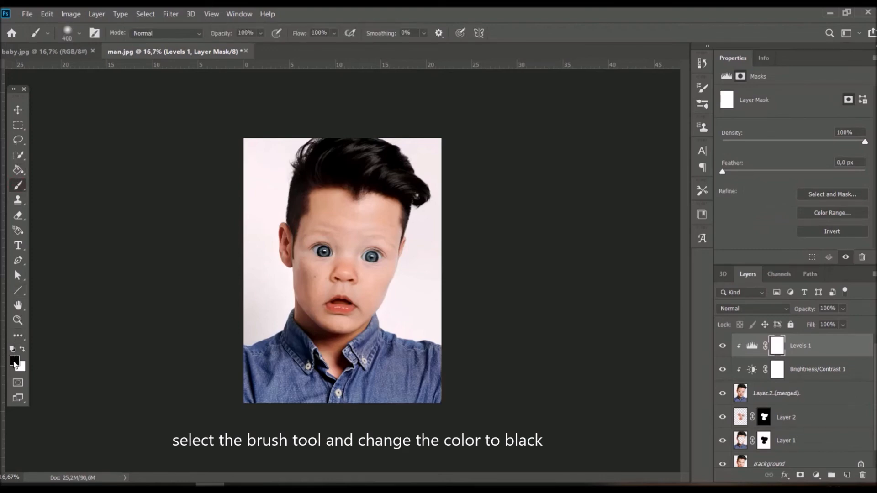
click(15, 362)
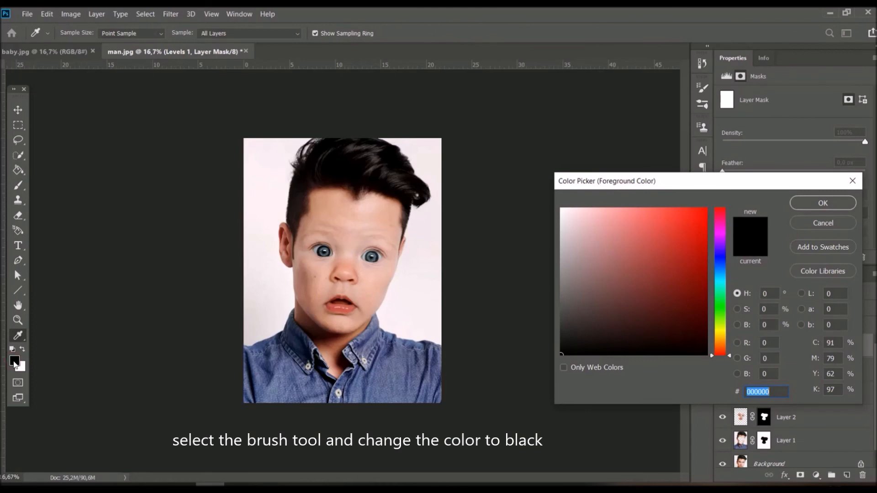
key(Return)
click(261, 32)
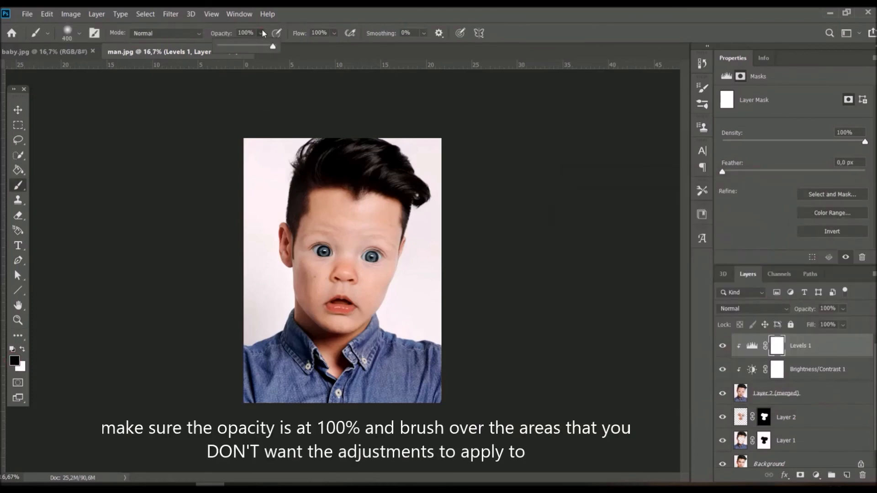
mouse_move(431, 194)
mouse_down()
mouse_move(435, 177)
mouse_move(404, 270)
mouse_move(401, 328)
mouse_move(427, 226)
mouse_move(421, 279)
mouse_up()
mouse_move(295, 133)
mouse_down()
mouse_move(269, 230)
mouse_move(271, 217)
mouse_move(277, 312)
mouse_move(248, 331)
mouse_move(263, 252)
mouse_move(248, 125)
mouse_move(279, 140)
mouse_move(242, 136)
mouse_move(270, 141)
mouse_up()
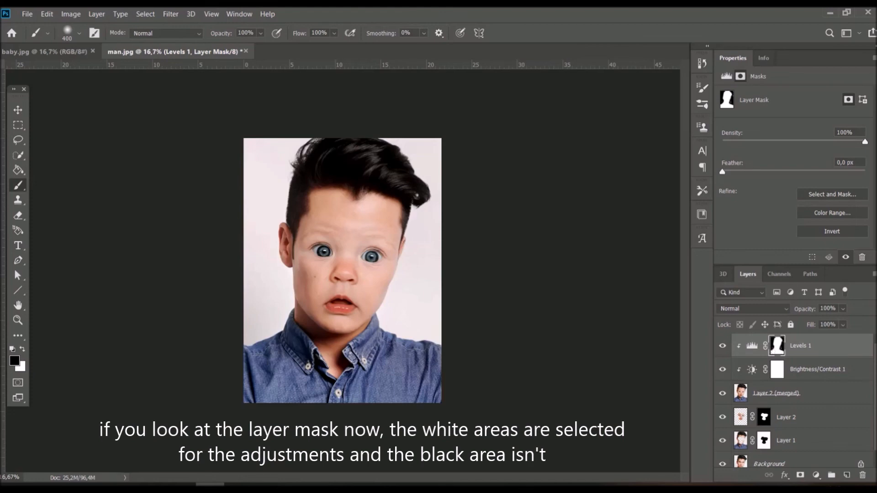
- Group all layers above the Background, and hide and show the group to compare it with the original portrait
scroll(874, 398, down, 1)
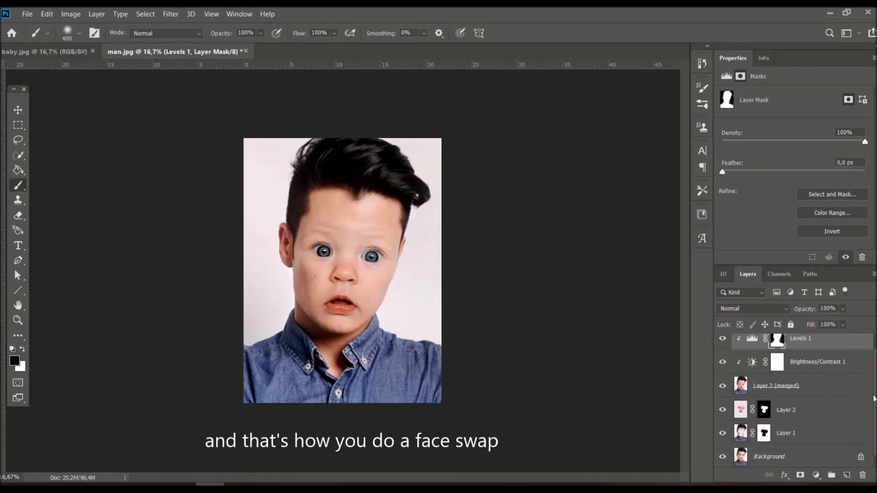
shift+click(847, 434)
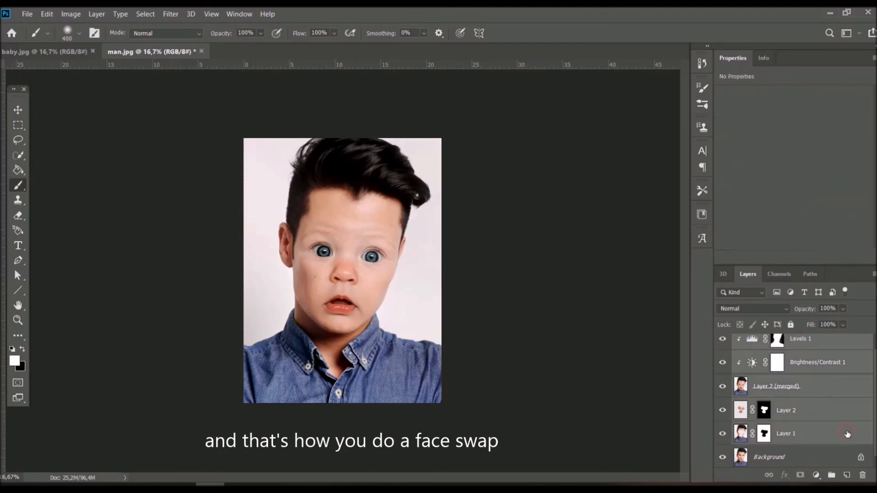
key(ctrl+g)
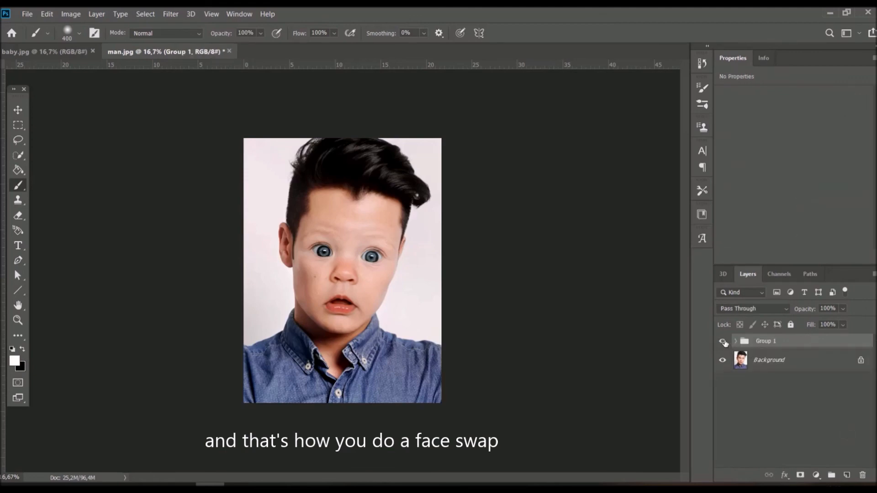
click(723, 341)
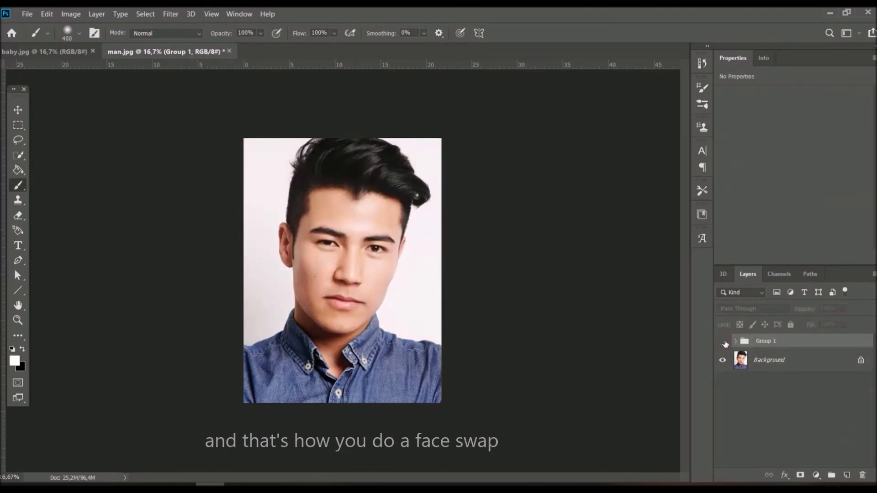
click(724, 341)
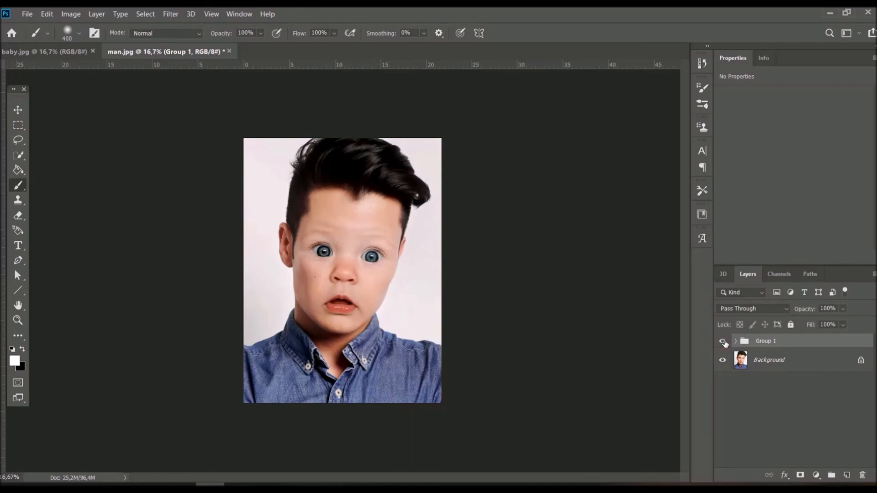